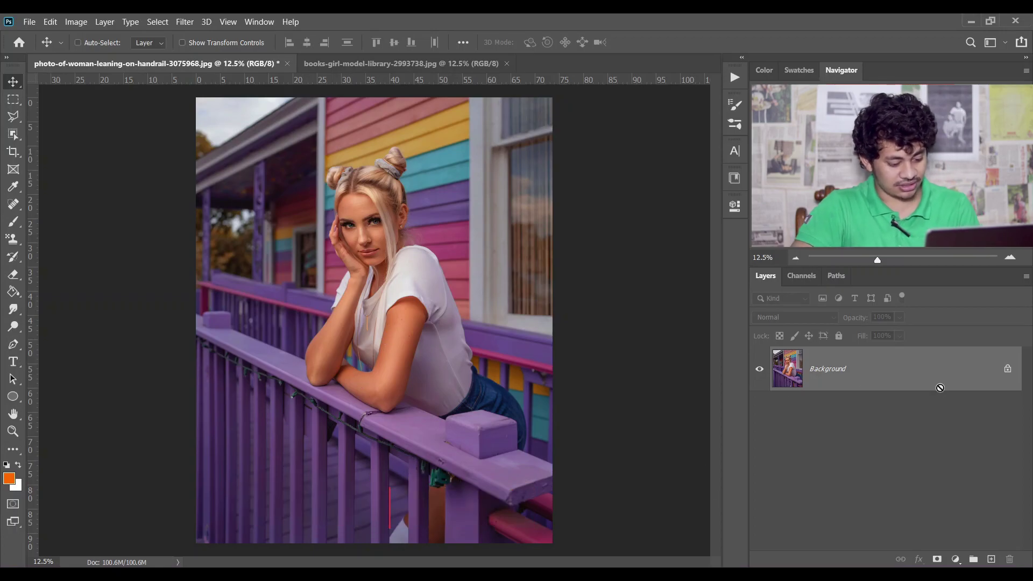
- Duplicate the background to Layer 1, convert it to a smart object, and launch Camera Raw Filter
{"action": "key", "text": "ctrl+j"}
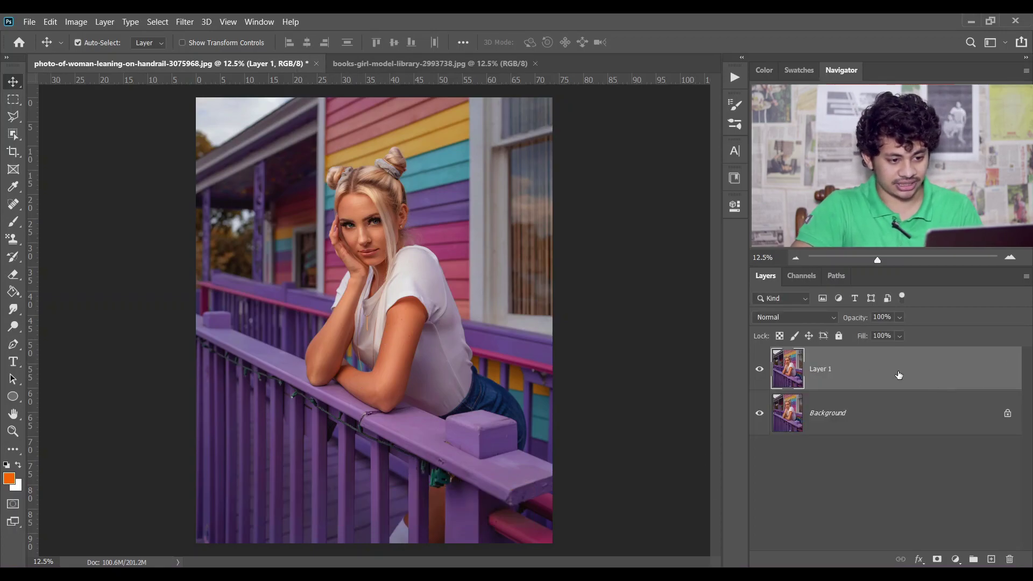
{"action": "right_click", "coordinate": [897, 376]}
{"action": "left_click", "coordinate": [733, 188]}
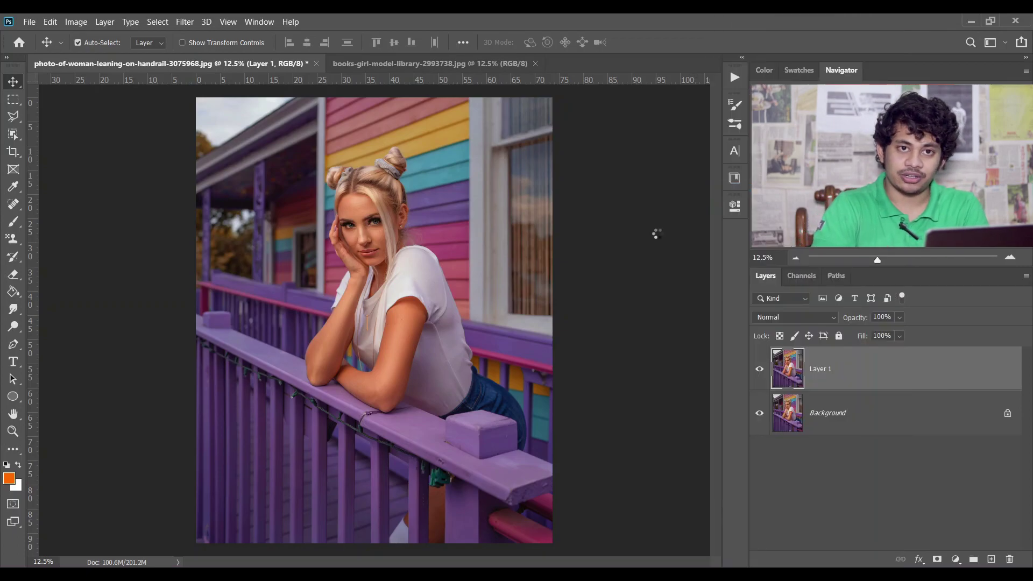
{"action": "left_click", "coordinate": [185, 22]}
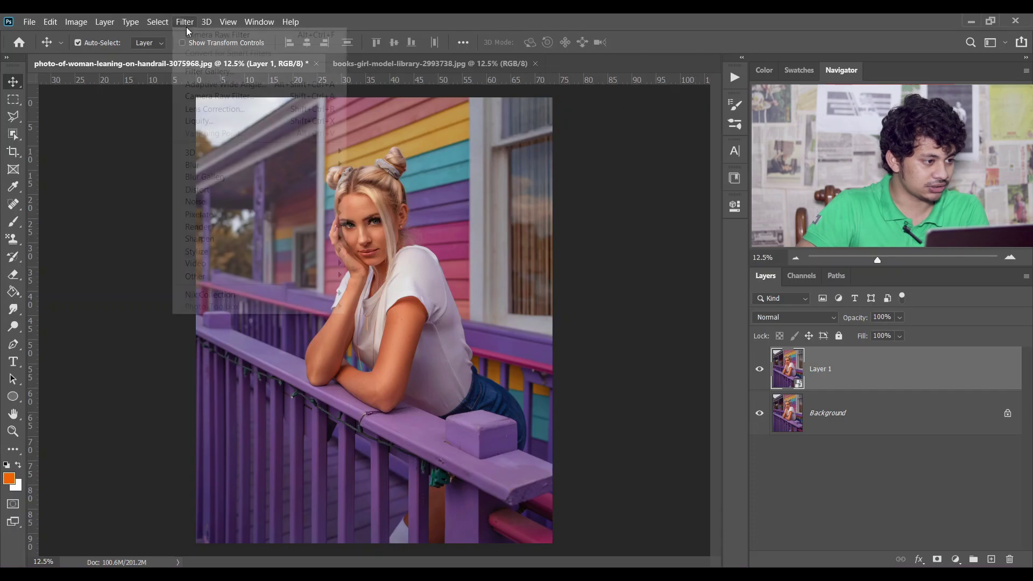
{"action": "left_click", "coordinate": [255, 103]}
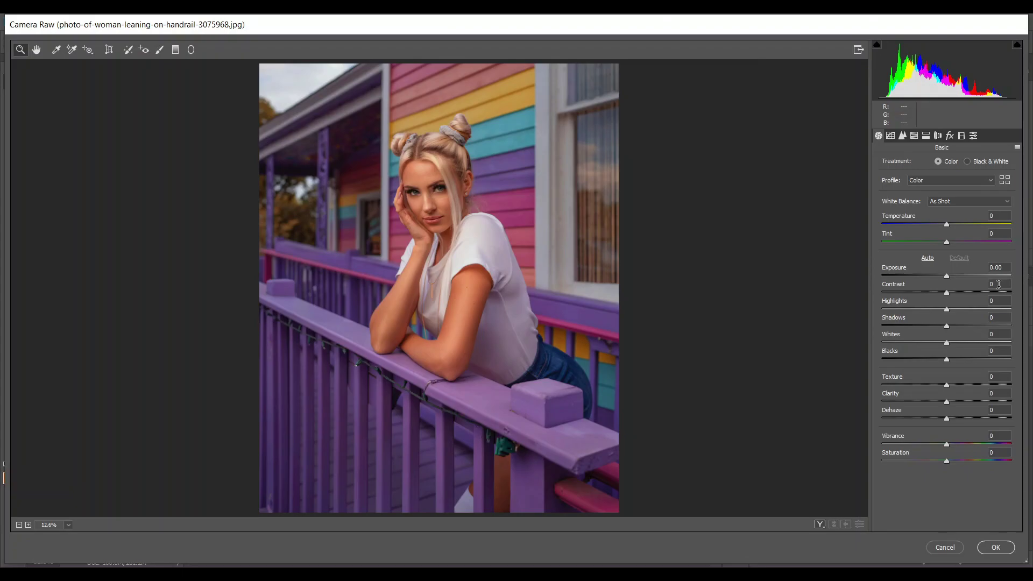
- Set Temperature to +18 and Tint to +35, then show the Before/After view
{"action": "left_click_drag", "start_coordinate": [947, 224], "coordinate": [959, 224]}
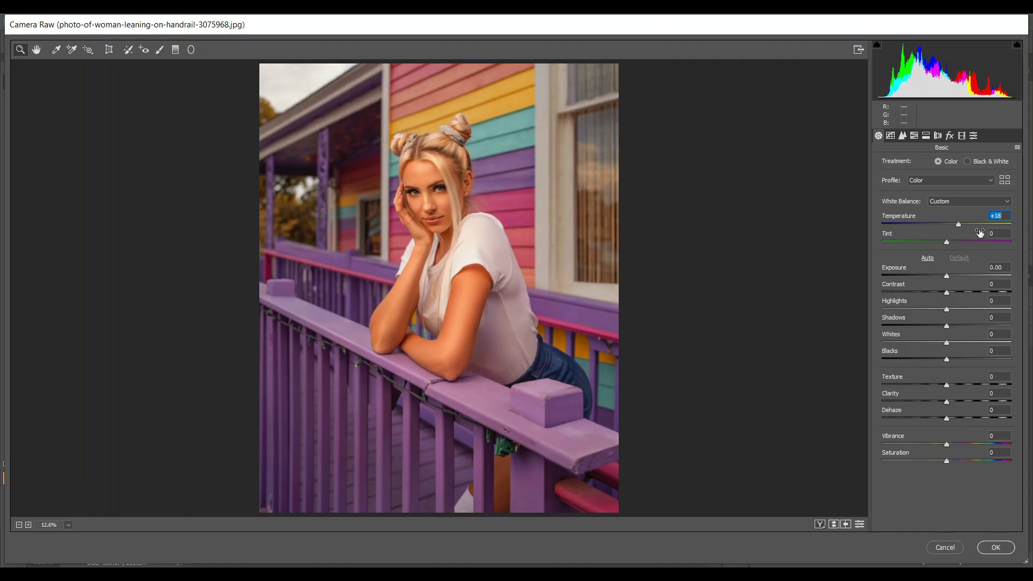
{"action": "left_click_drag", "start_coordinate": [950, 242], "coordinate": [969, 240]}
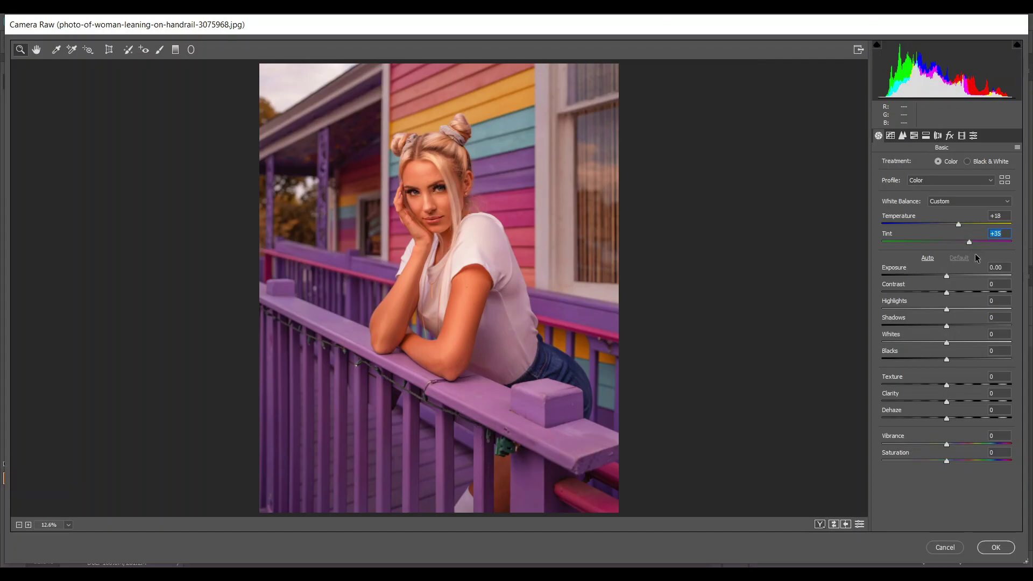
{"action": "key", "text": "q"}
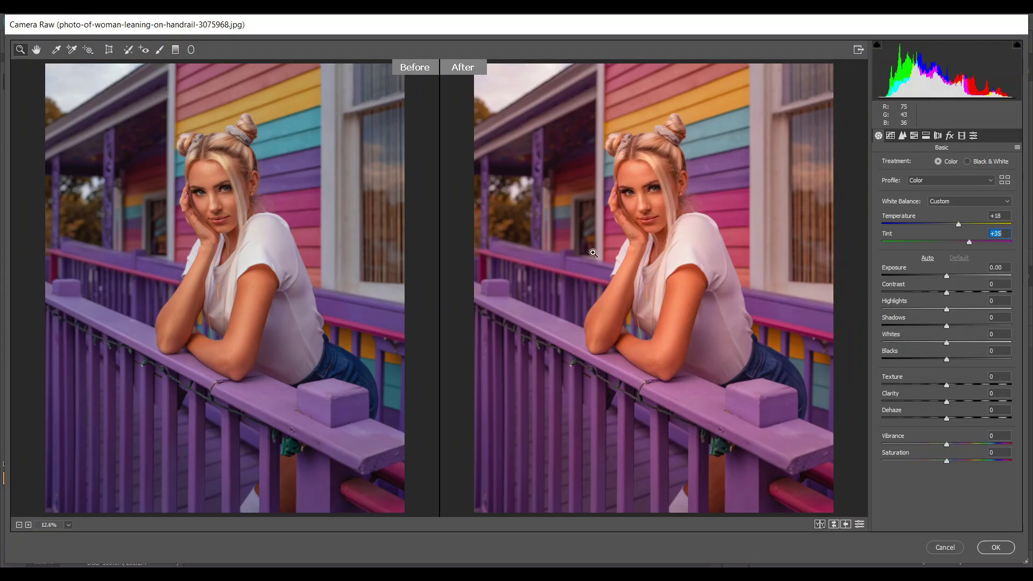
- Set Exposure +0.10, Contrast -20, Highlights -55, Shadows +32, Whites +8, Blacks +10, Vibrance -18
{"action": "left_click", "coordinate": [948, 276]}
{"action": "left_click_drag", "start_coordinate": [948, 276], "coordinate": [951, 277]}
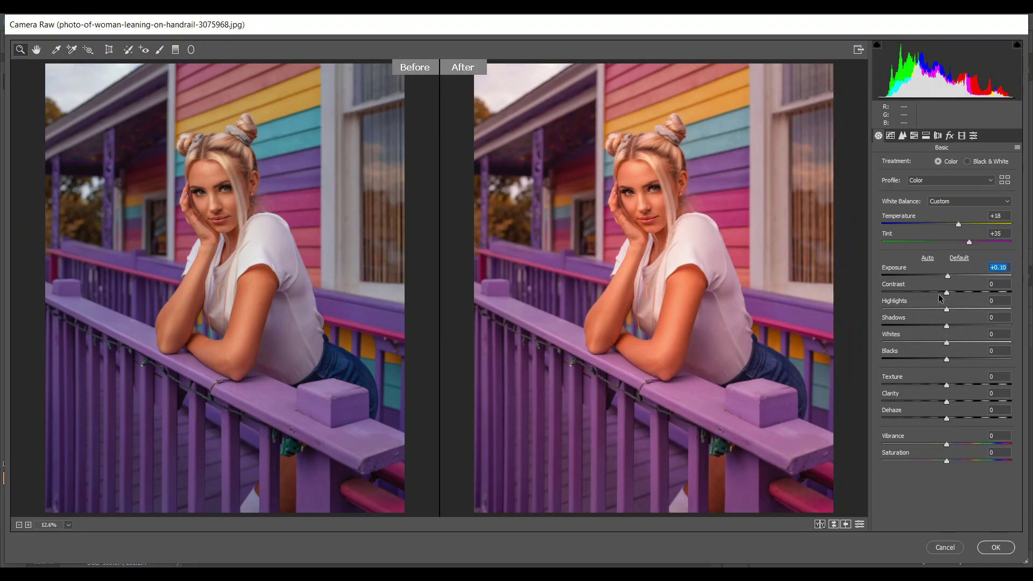
{"action": "left_click_drag", "start_coordinate": [947, 293], "coordinate": [934, 295]}
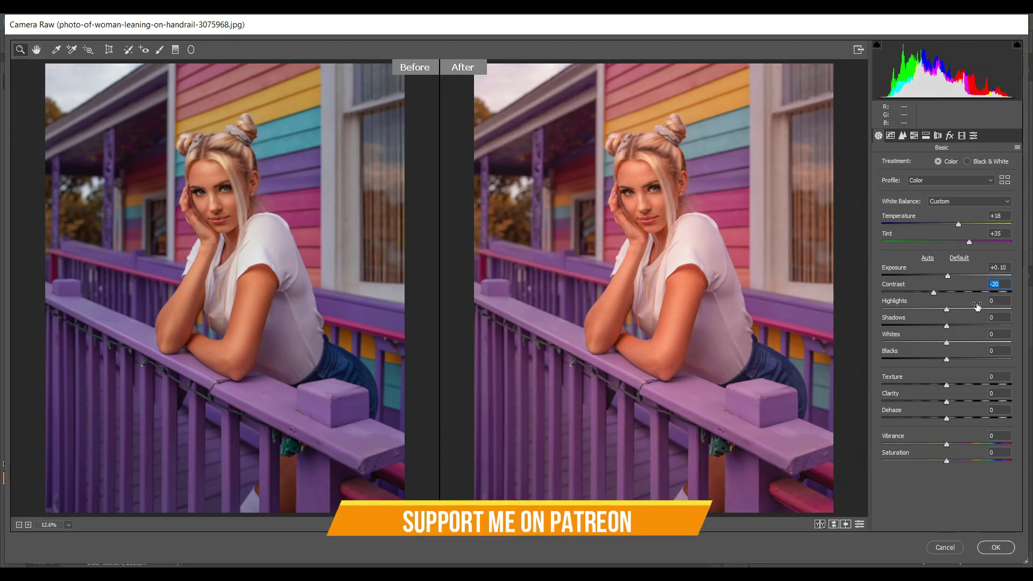
{"action": "left_click_drag", "start_coordinate": [929, 312], "coordinate": [912, 312]}
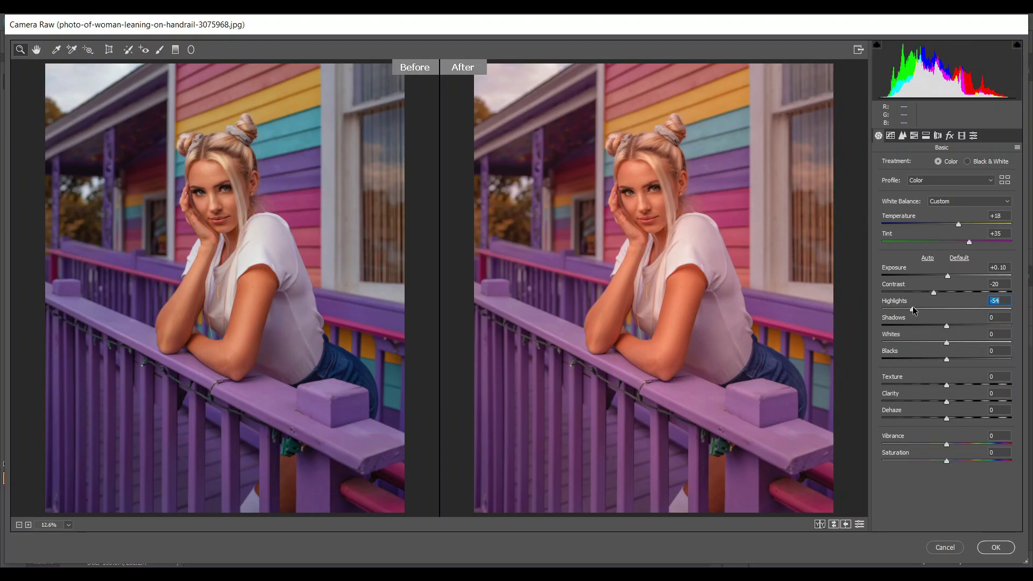
{"action": "left_click_drag", "start_coordinate": [913, 310], "coordinate": [912, 311]}
{"action": "left_click_drag", "start_coordinate": [947, 326], "coordinate": [968, 329]}
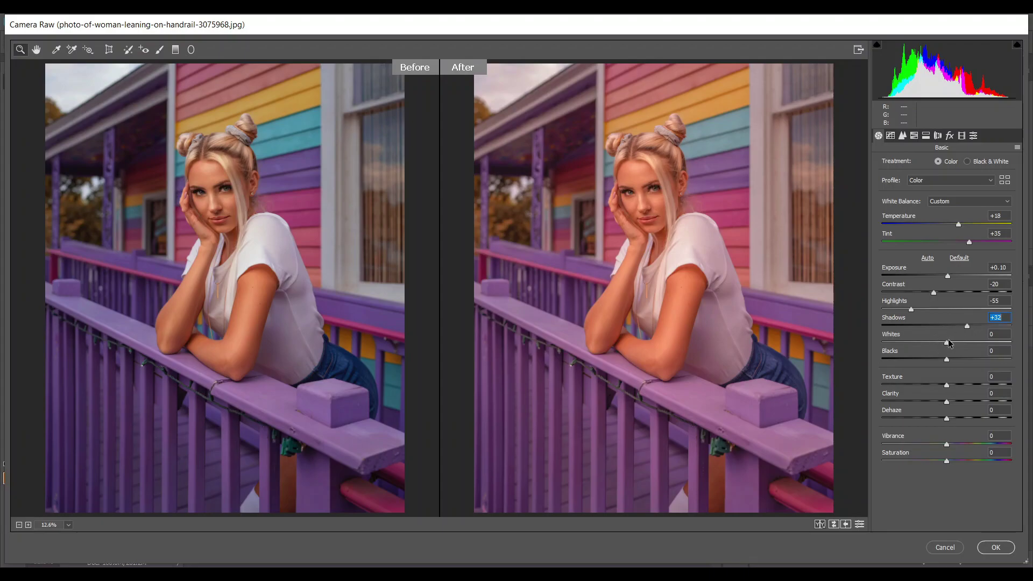
{"action": "left_click_drag", "start_coordinate": [948, 340], "coordinate": [953, 340]}
{"action": "mouse_move", "coordinate": [947, 359]}
{"action": "left_mouse_down"}
{"action": "mouse_move", "coordinate": [963, 361]}
{"action": "mouse_move", "coordinate": [951, 363]}
{"action": "left_mouse_up"}
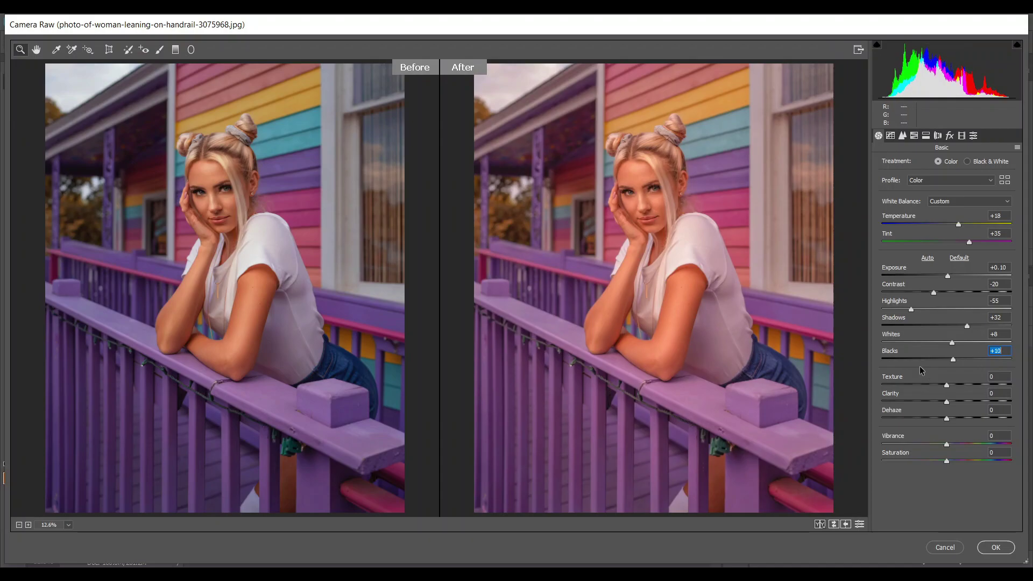
{"action": "mouse_move", "coordinate": [947, 444]}
{"action": "left_mouse_down"}
{"action": "mouse_move", "coordinate": [933, 444]}
{"action": "mouse_move", "coordinate": [941, 460]}
{"action": "left_mouse_up"}
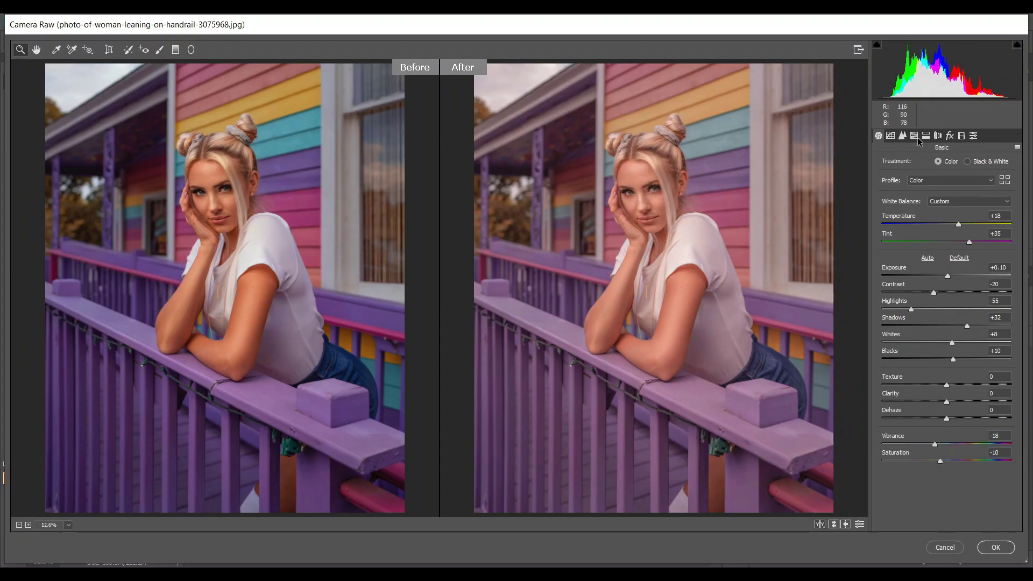
- In the Tone Curve, raise the RGB black point and add lower and upper S-curve points
{"action": "left_click", "coordinate": [892, 135]}
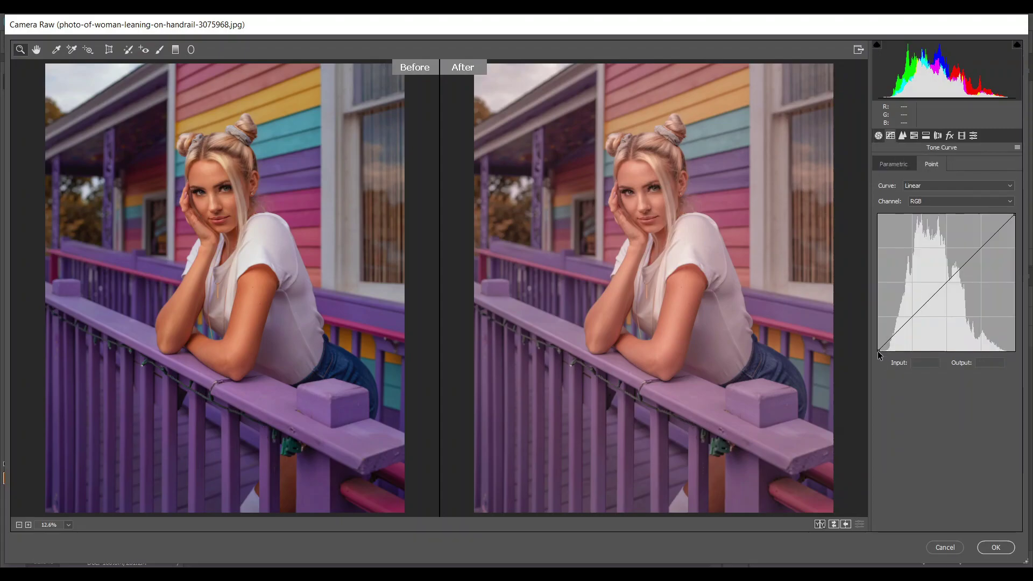
{"action": "left_click_drag", "start_coordinate": [878, 352], "coordinate": [916, 319]}
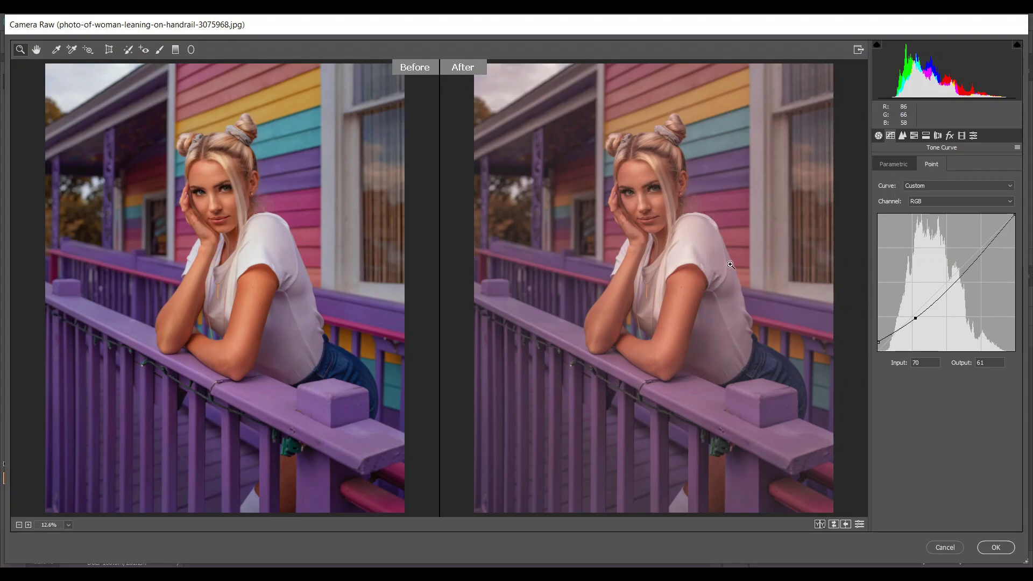
{"action": "left_click_drag", "start_coordinate": [950, 287], "coordinate": [946, 283]}
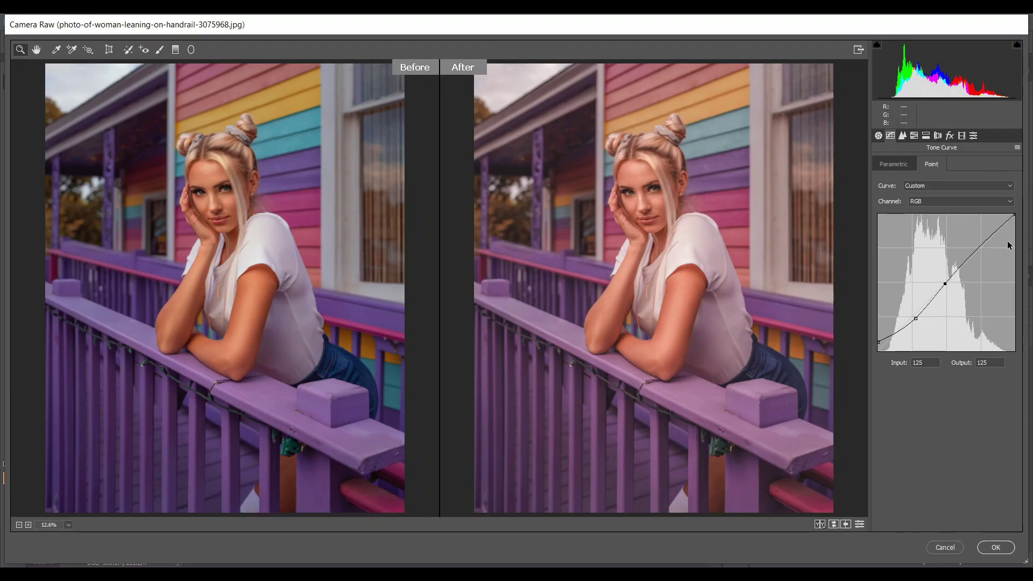
{"action": "left_click_drag", "start_coordinate": [997, 232], "coordinate": [984, 239]}
- Set HSL hues to Reds -10, Yellows +44, Greens +27, Aquas -13, Purples +10
{"action": "left_click", "coordinate": [916, 136]}
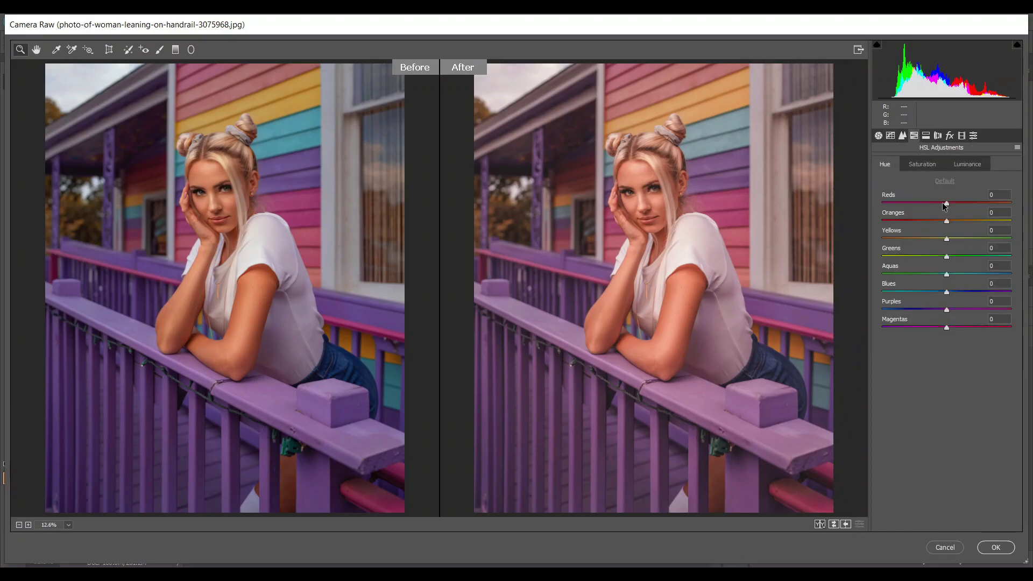
{"action": "left_click_drag", "start_coordinate": [947, 204], "coordinate": [974, 241]}
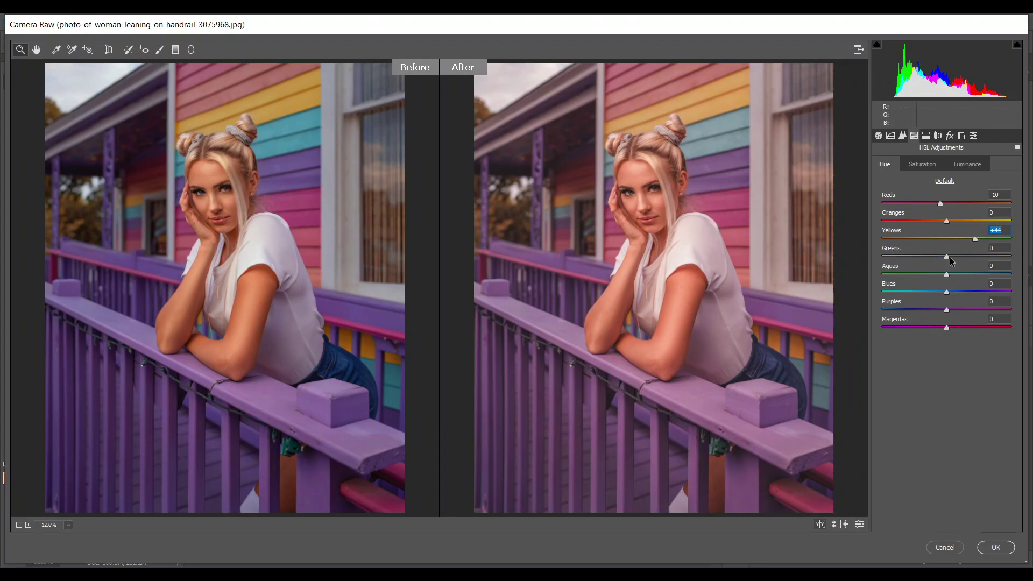
{"action": "mouse_move", "coordinate": [948, 260]}
{"action": "left_mouse_down"}
{"action": "mouse_move", "coordinate": [959, 259]}
{"action": "mouse_move", "coordinate": [939, 259]}
{"action": "mouse_move", "coordinate": [988, 259]}
{"action": "mouse_move", "coordinate": [937, 276]}
{"action": "left_mouse_up"}
{"action": "left_click_drag", "start_coordinate": [952, 311], "coordinate": [956, 312]}
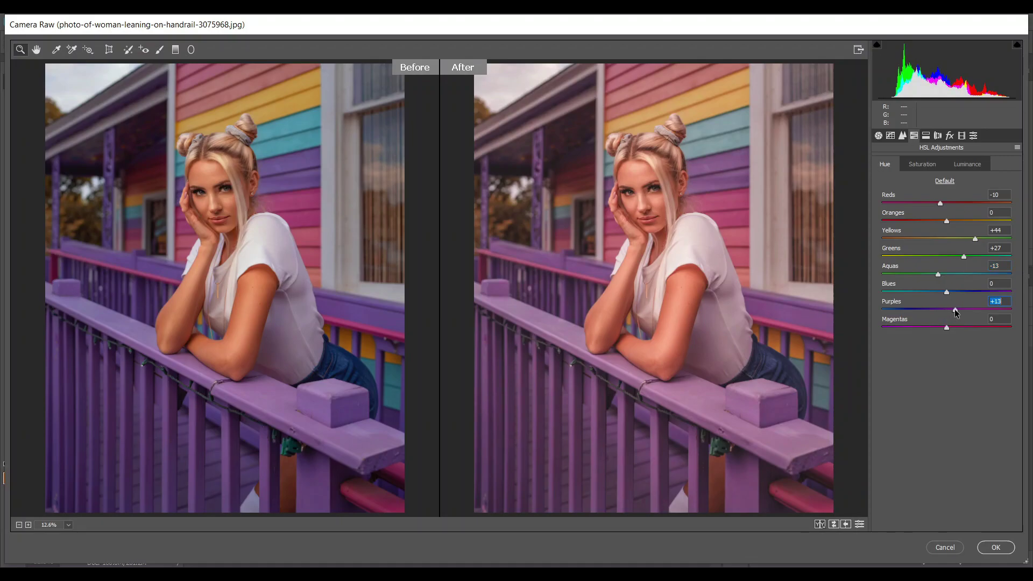
{"action": "left_click_drag", "start_coordinate": [954, 309], "coordinate": [953, 309]}
{"action": "left_click", "coordinate": [921, 164]}
- Set saturation to Reds +10, Oranges -19, Yellows -22, Greens -19, Aquas -40, Blues -100
{"action": "left_click_drag", "start_coordinate": [947, 204], "coordinate": [954, 204]}
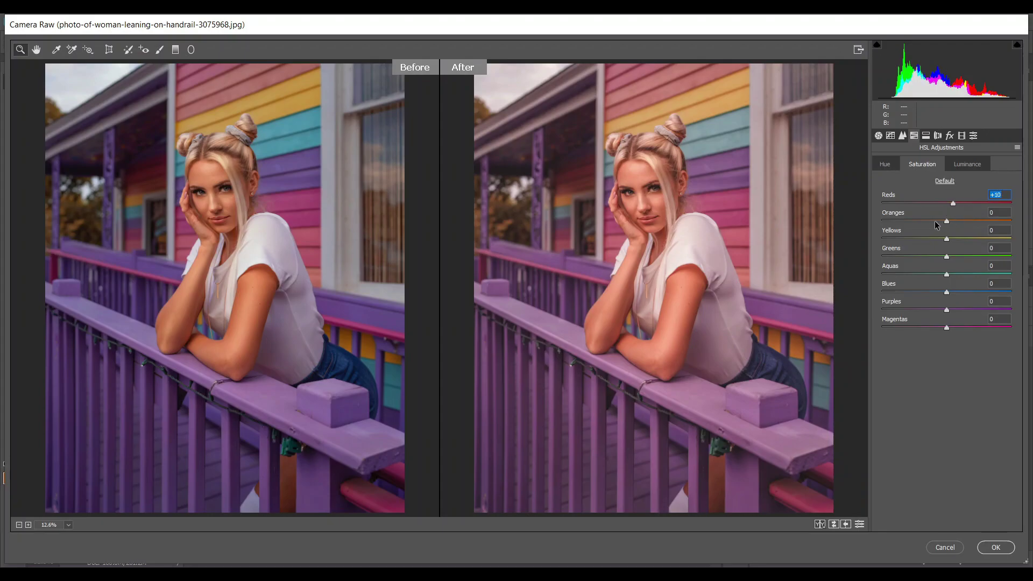
{"action": "mouse_move", "coordinate": [946, 220]}
{"action": "left_mouse_down"}
{"action": "mouse_move", "coordinate": [921, 221]}
{"action": "mouse_move", "coordinate": [935, 221]}
{"action": "left_mouse_up"}
{"action": "left_click_drag", "start_coordinate": [945, 239], "coordinate": [929, 241]}
{"action": "left_click_drag", "start_coordinate": [946, 258], "coordinate": [937, 260]}
{"action": "left_click_drag", "start_coordinate": [946, 275], "coordinate": [924, 278]}
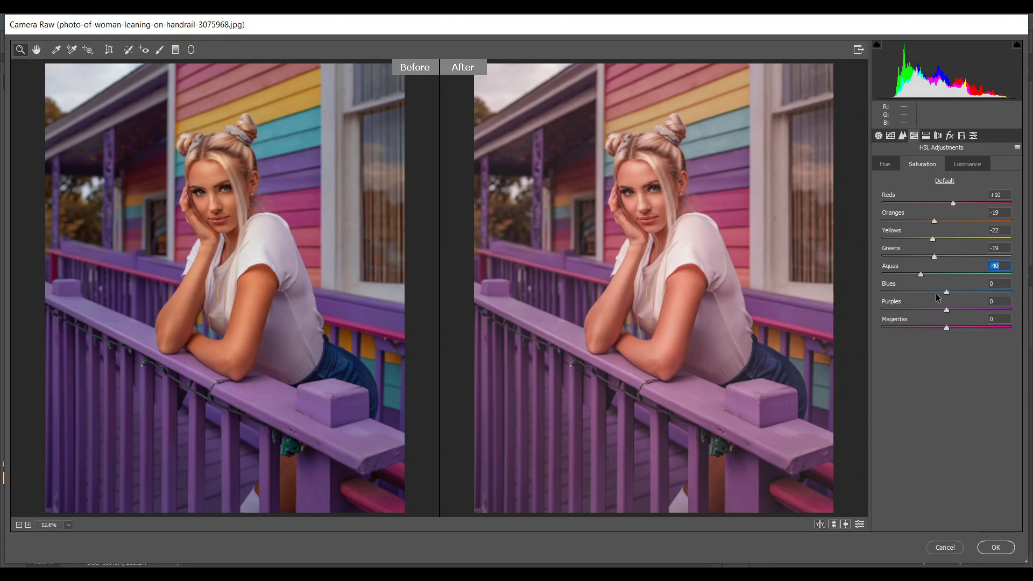
{"action": "left_click_drag", "start_coordinate": [947, 293], "coordinate": [866, 292]}
- Set luminance to Reds and Oranges +10, Yellows and Greens +40, Blues -60, Purples -10
{"action": "left_click", "coordinate": [967, 166]}
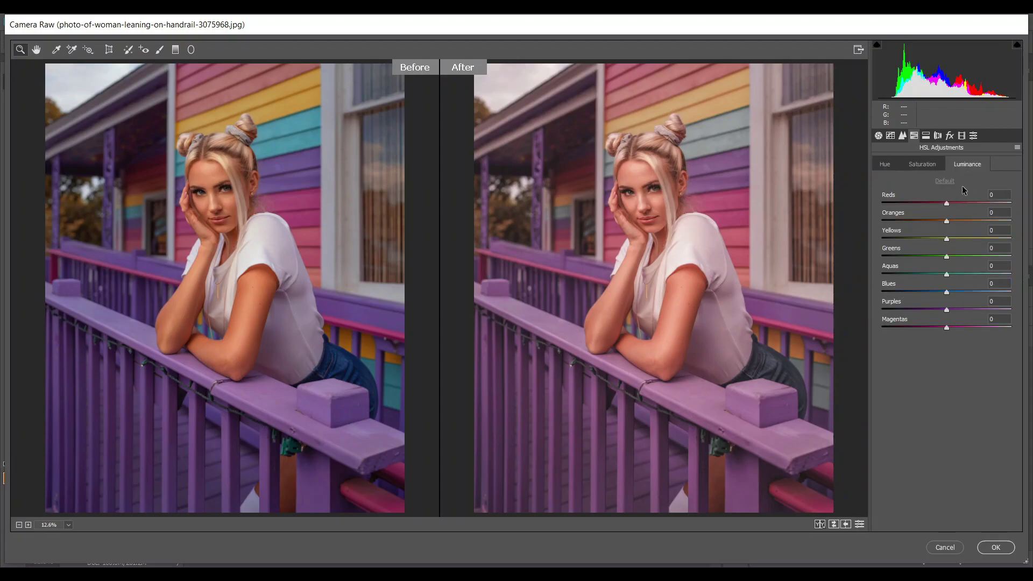
{"action": "left_click", "coordinate": [952, 203]}
{"action": "left_click", "coordinate": [954, 221]}
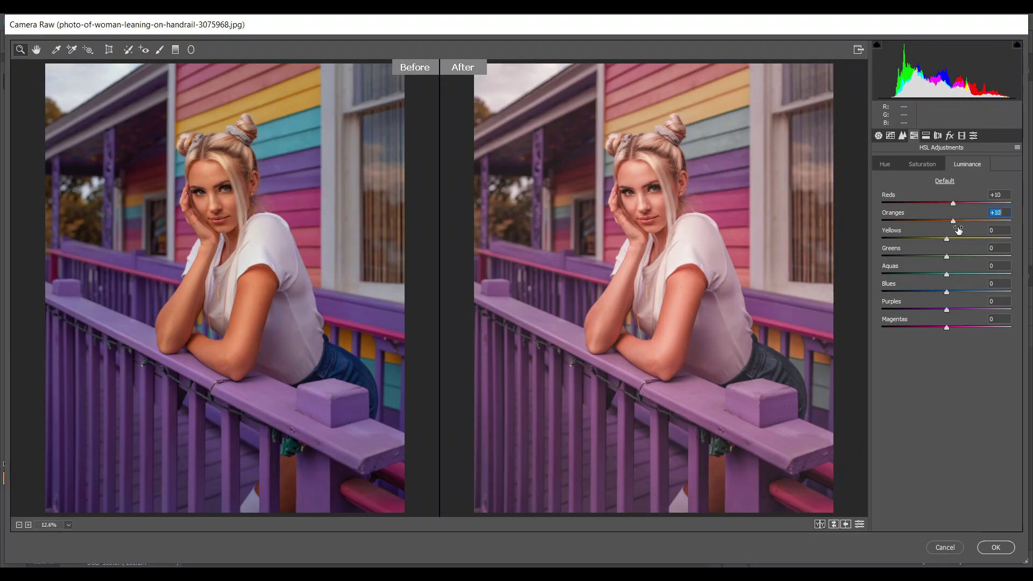
{"action": "left_click_drag", "start_coordinate": [948, 240], "coordinate": [974, 244]}
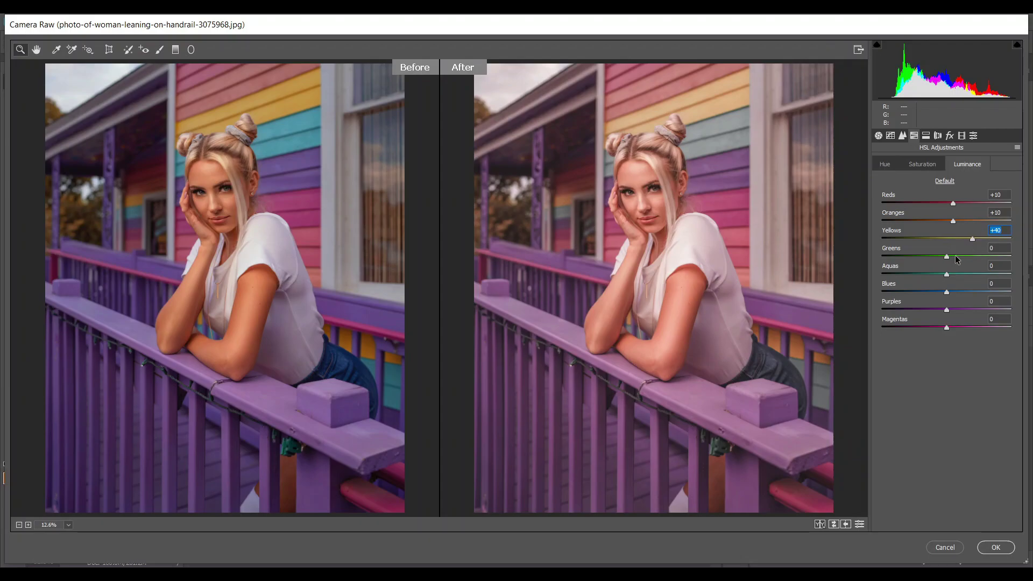
{"action": "left_click_drag", "start_coordinate": [956, 259], "coordinate": [973, 258]}
{"action": "left_click_drag", "start_coordinate": [947, 292], "coordinate": [911, 293]}
{"action": "key", "text": "Down"}
{"action": "key", "text": "Down"}
{"action": "key", "text": "Down"}
{"action": "key", "text": "Down"}
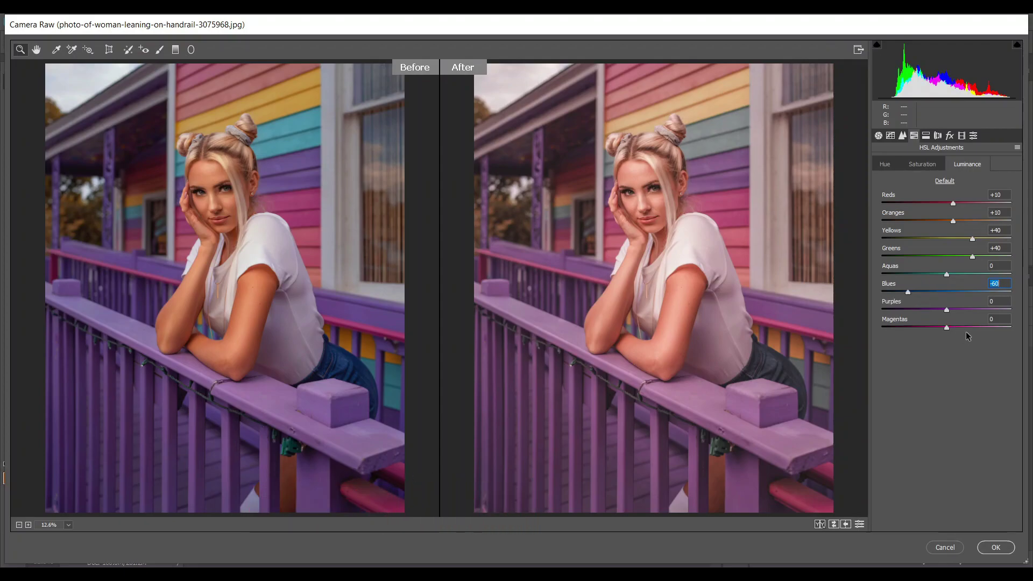
{"action": "mouse_move", "coordinate": [947, 310]}
{"action": "left_mouse_down"}
{"action": "mouse_move", "coordinate": [933, 309]}
{"action": "mouse_move", "coordinate": [941, 312]}
{"action": "left_mouse_up"}
{"action": "key", "text": "Down"}
- Give the Split Toning shadows Hue 26 and Saturation 23, with Balance at +28
{"action": "left_click", "coordinate": [927, 136]}
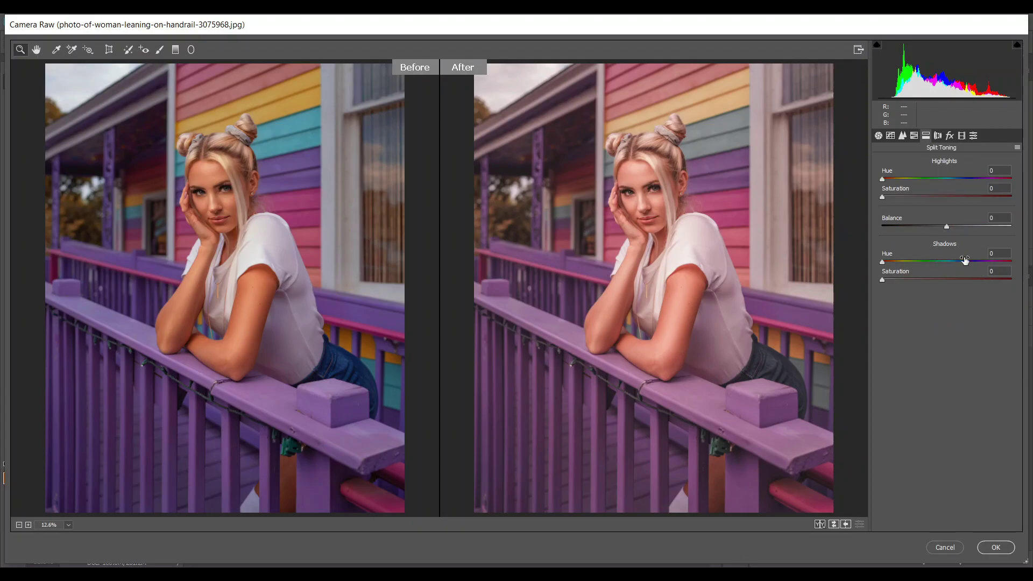
{"action": "left_click_drag", "start_coordinate": [905, 264], "coordinate": [901, 264]}
{"action": "mouse_move", "coordinate": [894, 267]}
{"action": "left_mouse_down"}
{"action": "mouse_move", "coordinate": [914, 279]}
{"action": "mouse_move", "coordinate": [896, 280]}
{"action": "mouse_move", "coordinate": [910, 279]}
{"action": "left_mouse_up"}
{"action": "left_click", "coordinate": [892, 278]}
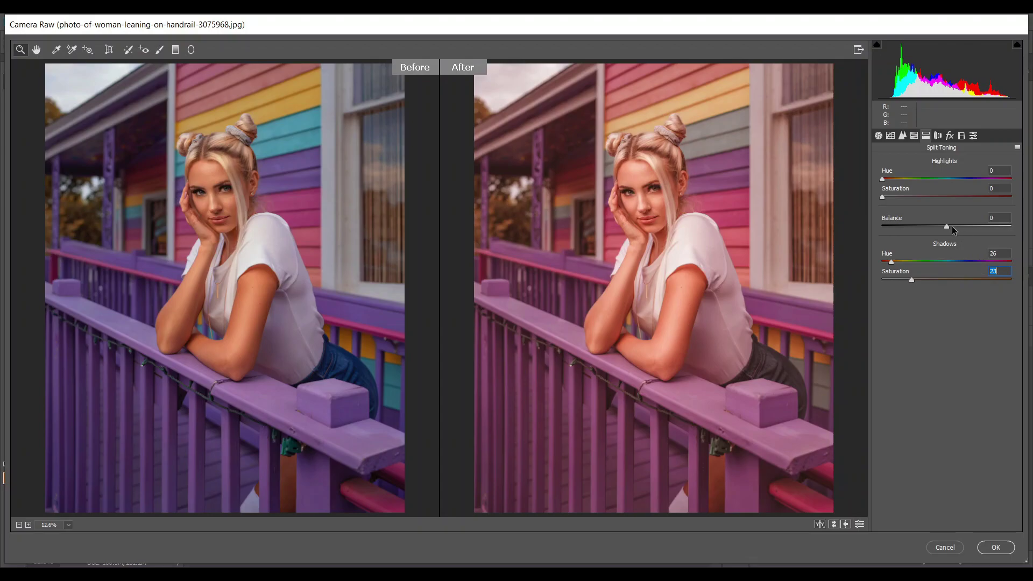
{"action": "mouse_move", "coordinate": [951, 227]}
{"action": "left_mouse_down"}
{"action": "mouse_move", "coordinate": [980, 226]}
{"action": "mouse_move", "coordinate": [922, 228]}
{"action": "mouse_move", "coordinate": [974, 234]}
{"action": "mouse_move", "coordinate": [963, 237]}
{"action": "left_mouse_up"}
{"action": "left_click", "coordinate": [879, 135]}
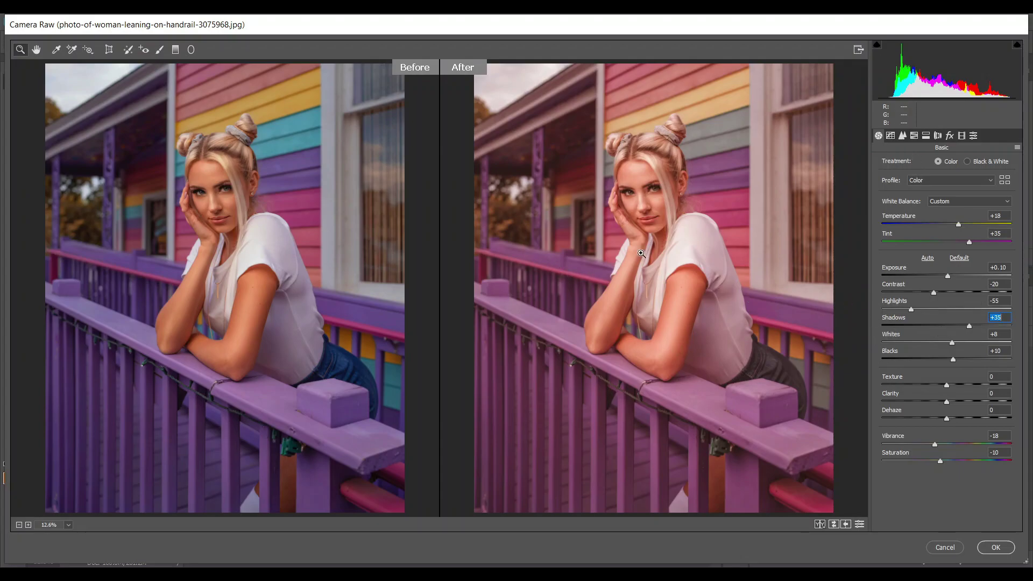
- Confirm the Camera Raw settings with OK, then hide Layer 1 to compare against the original
{"action": "left_click", "coordinate": [995, 548]}
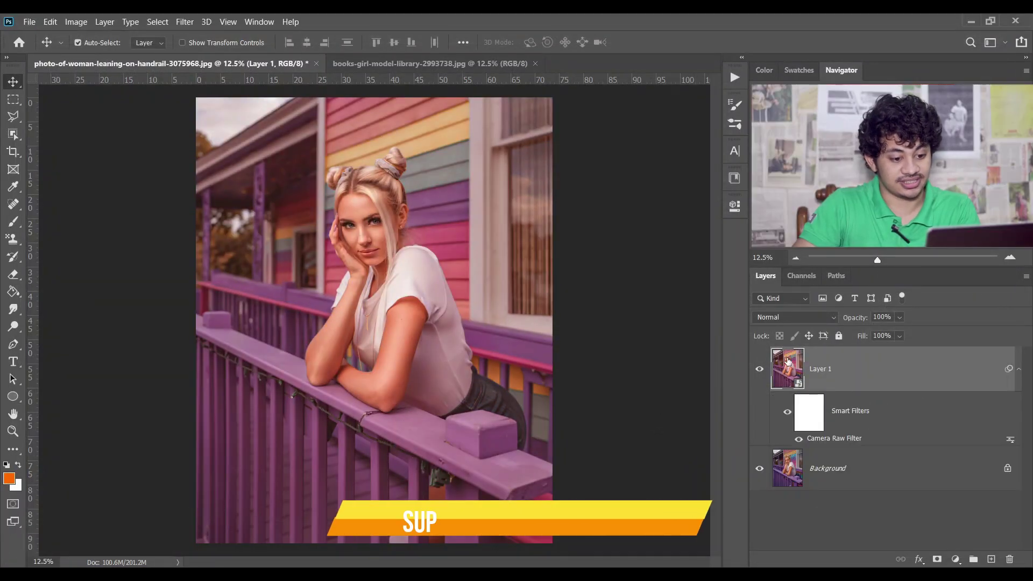
{"action": "left_click", "coordinate": [759, 369]}
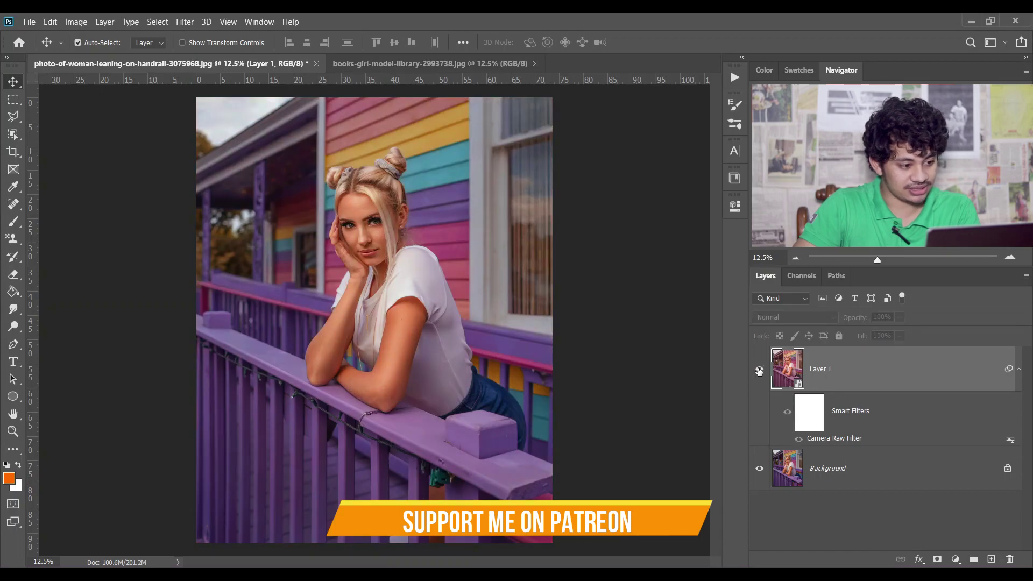